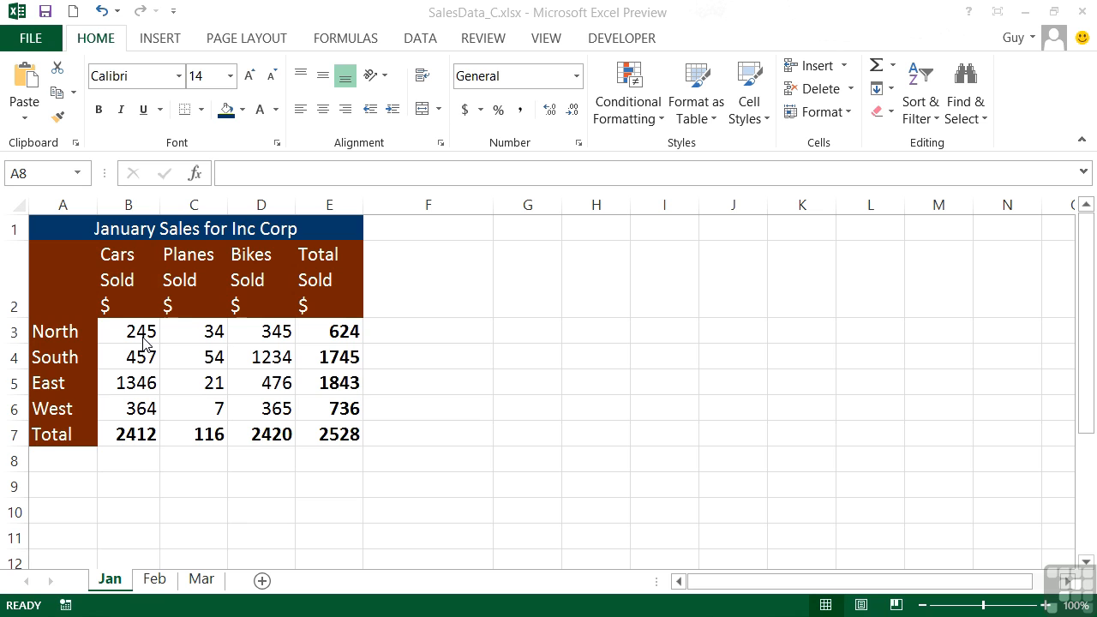
Step: Apply the dollar accounting format to B3:E7 and widen columns B through E so the figures fit
drag(143, 340, 319, 426)
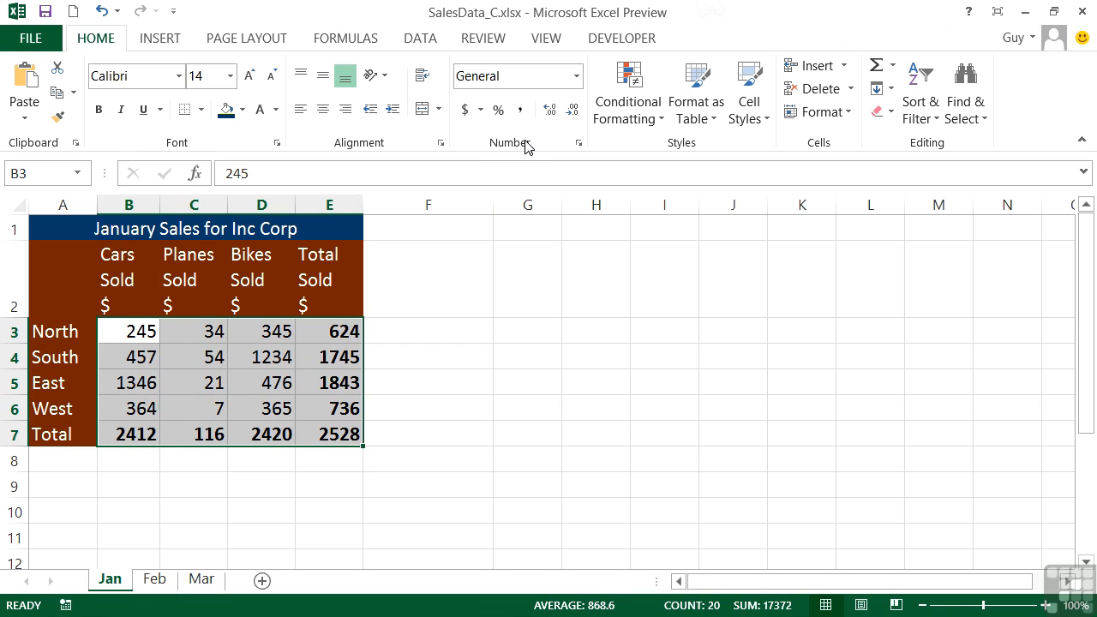
click(465, 109)
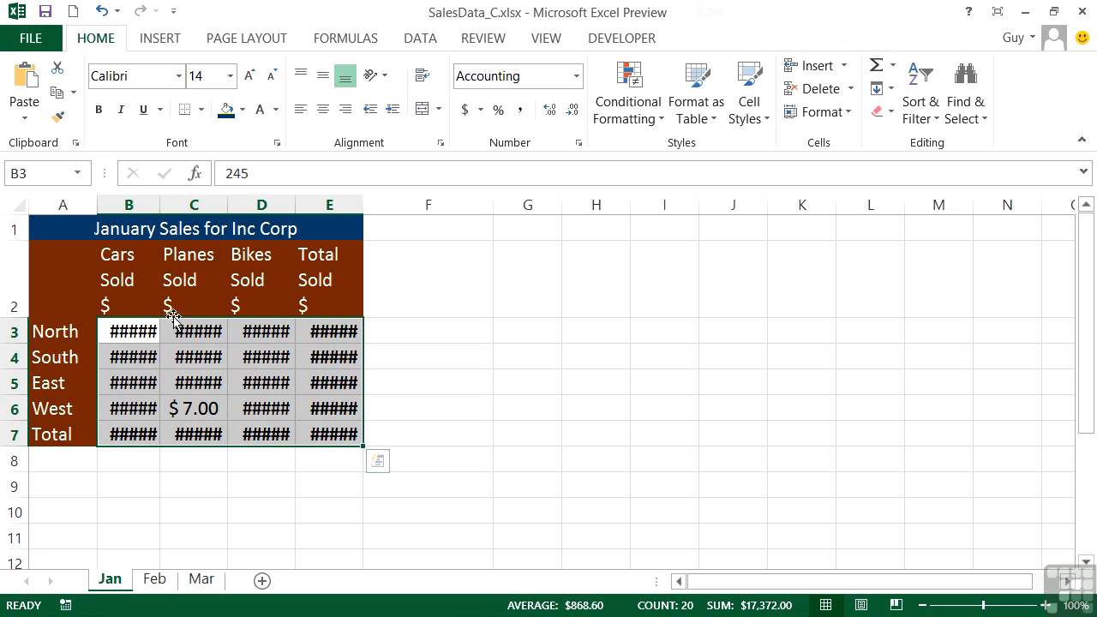
drag(143, 204, 388, 203)
drag(465, 208, 496, 208)
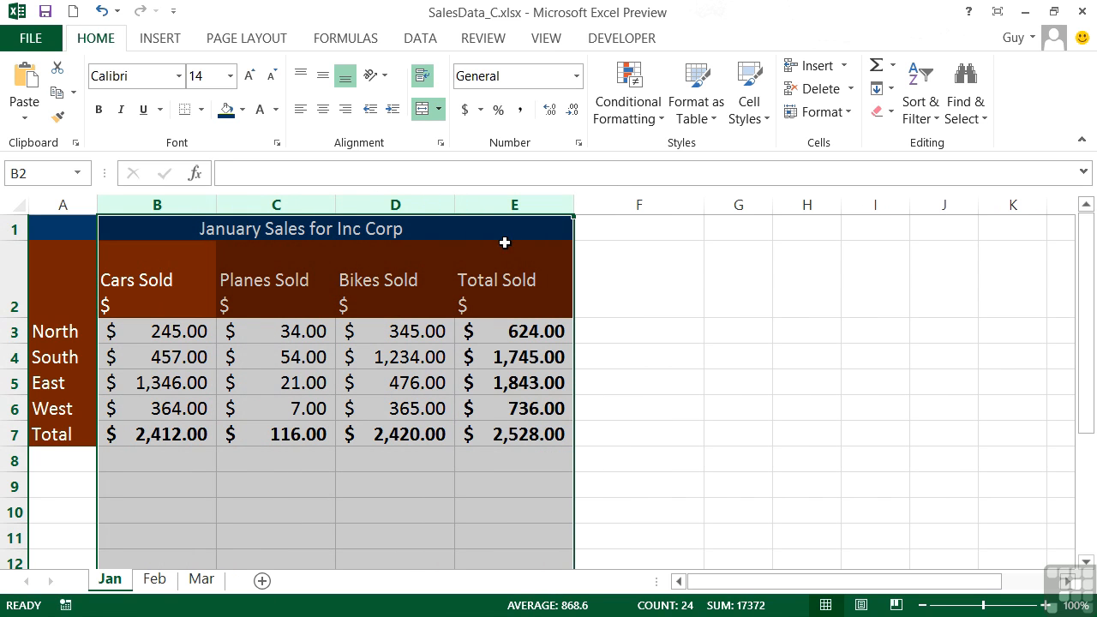
click(178, 331)
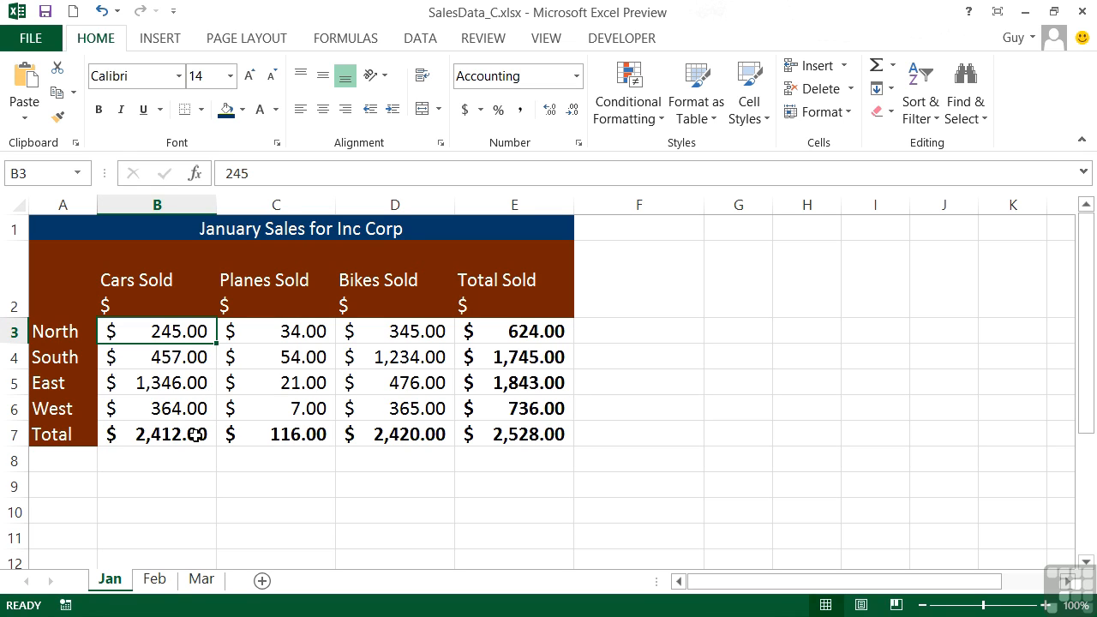
click(481, 111)
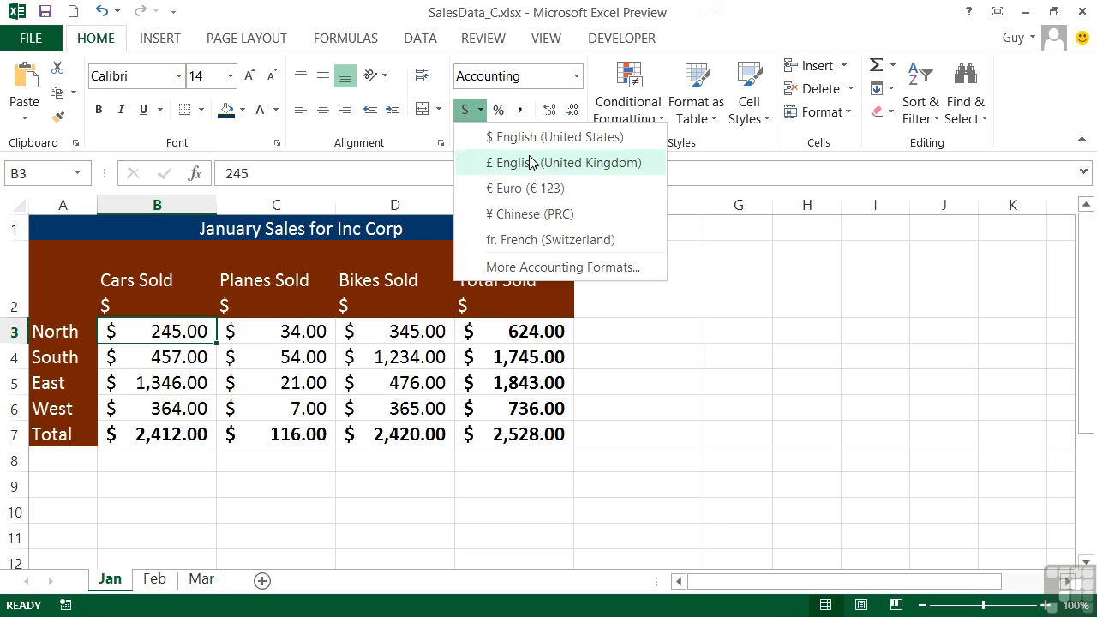
click(481, 111)
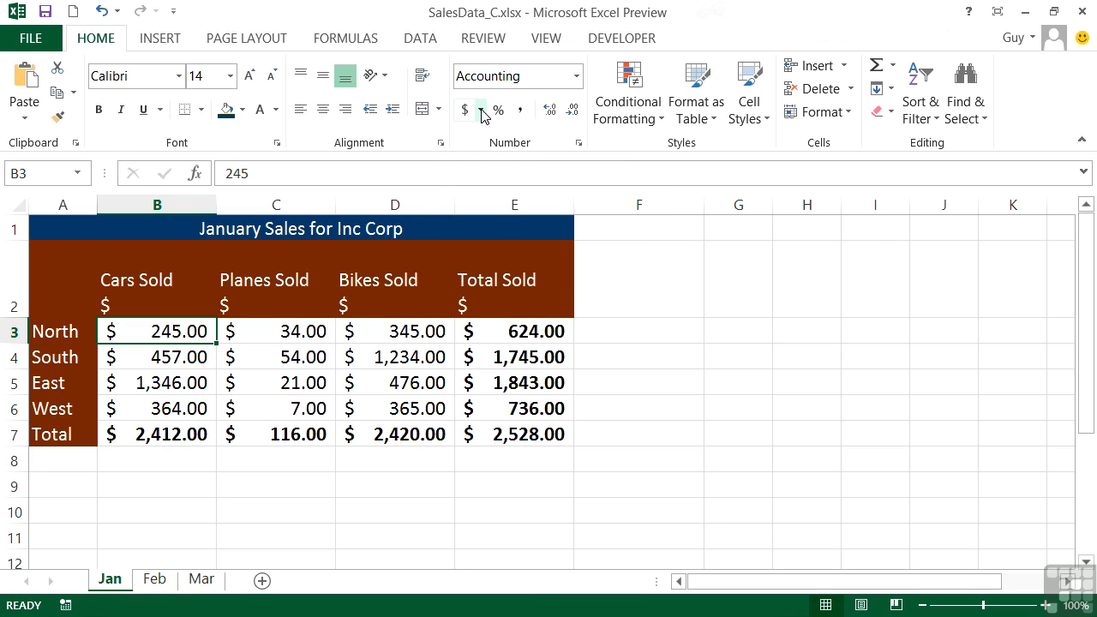
Step: Try the percent style on the sales figures in B3:E7 and replace it with the comma style
drag(196, 332, 502, 431)
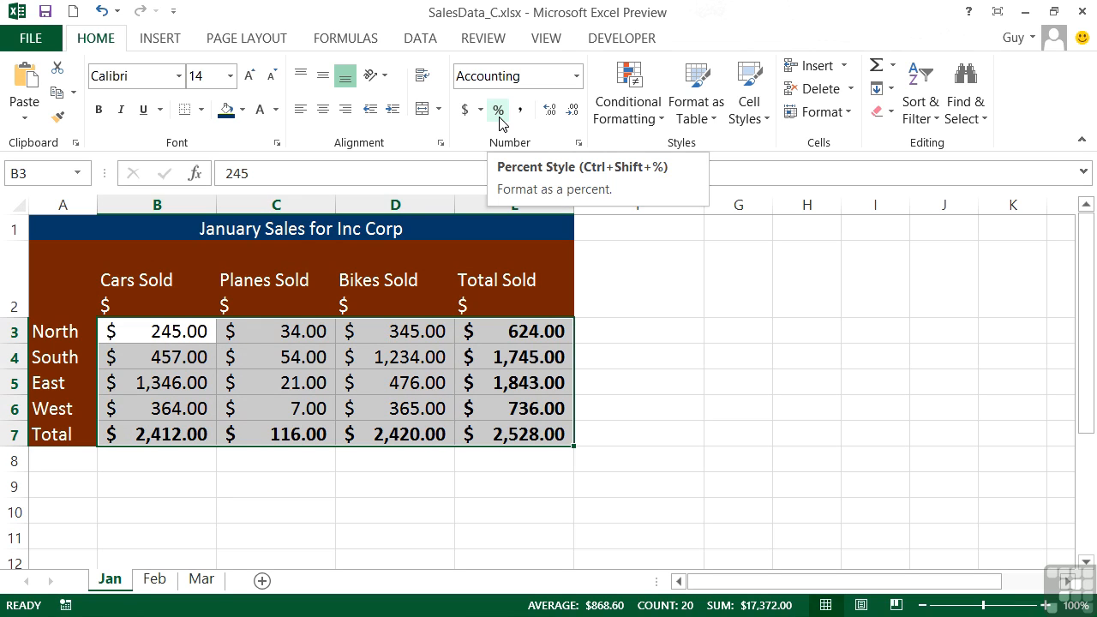
click(498, 110)
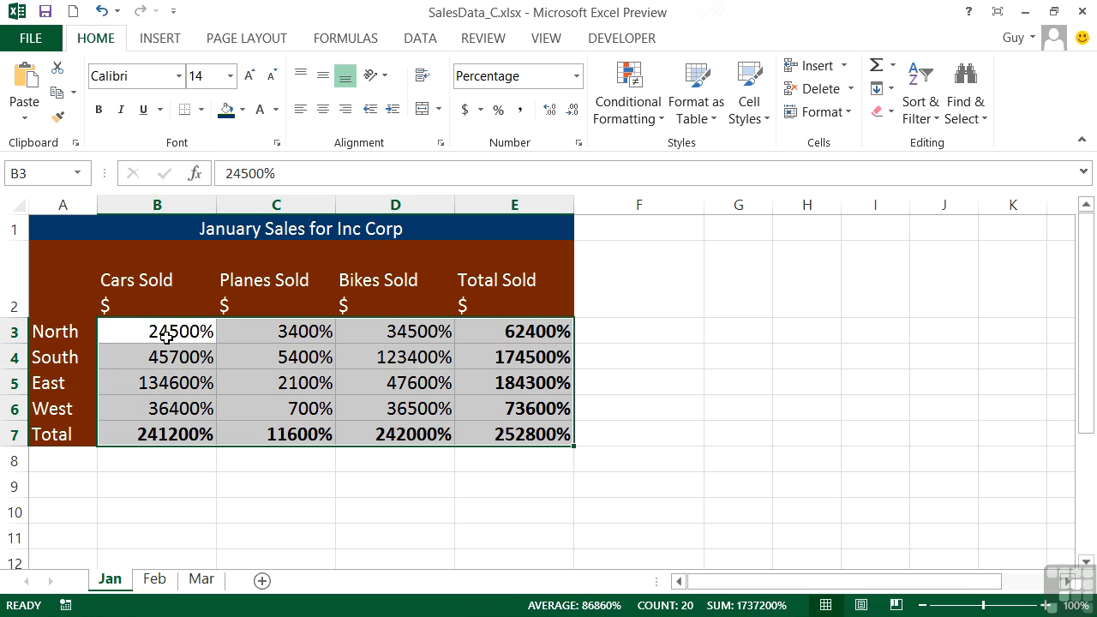
click(520, 111)
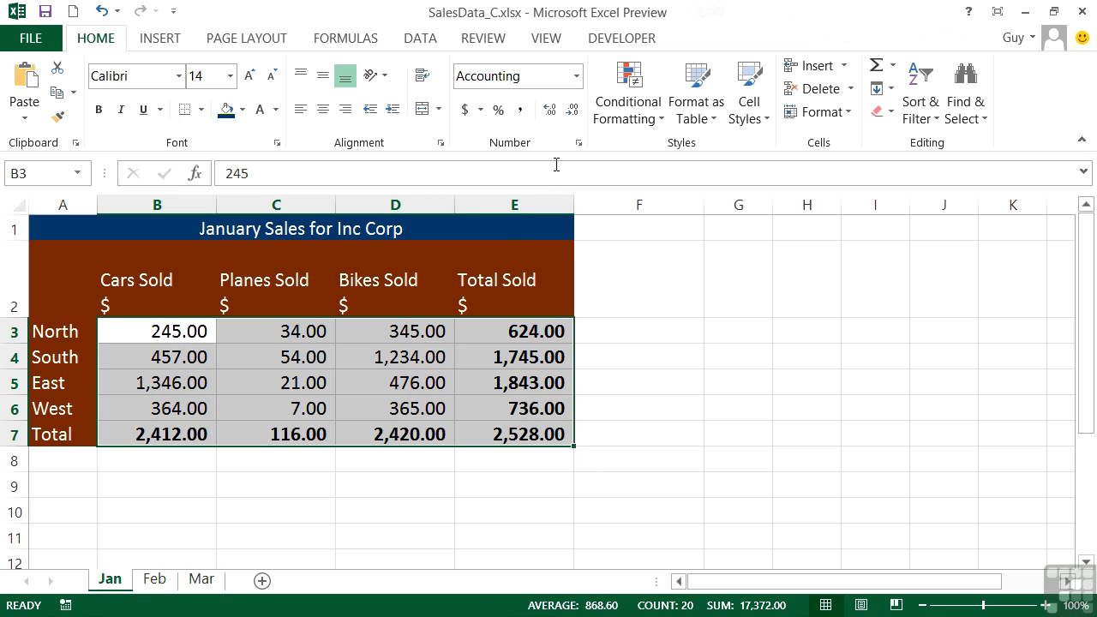
Step: Increase the decimal places of the figures in B3:E7 to five and reduce them back to two
click(550, 111)
click(550, 112)
click(550, 111)
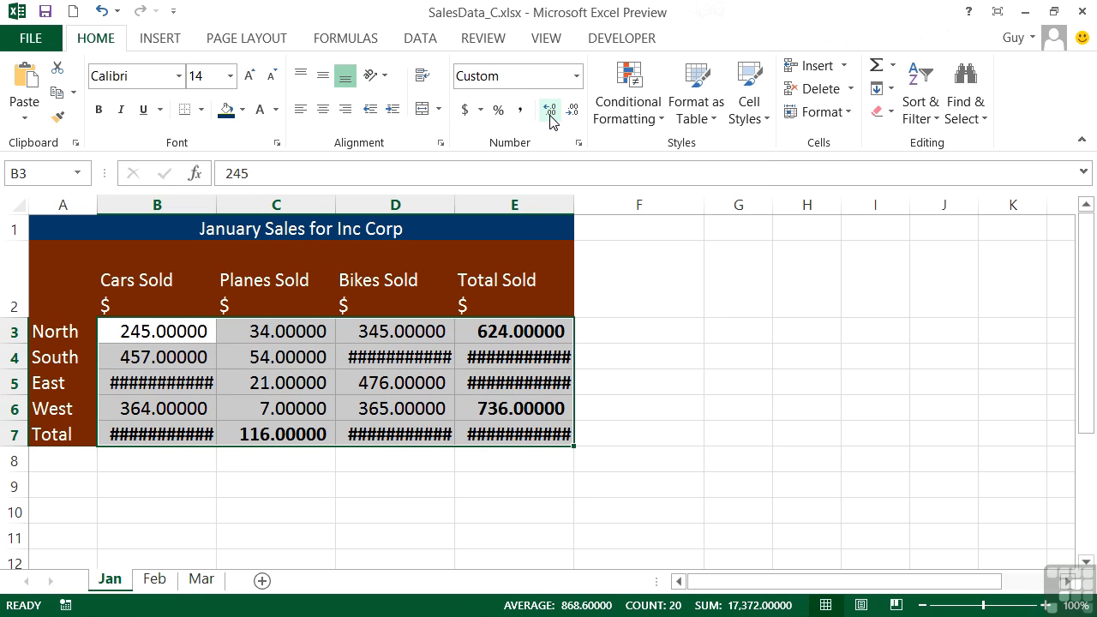
click(570, 114)
click(569, 115)
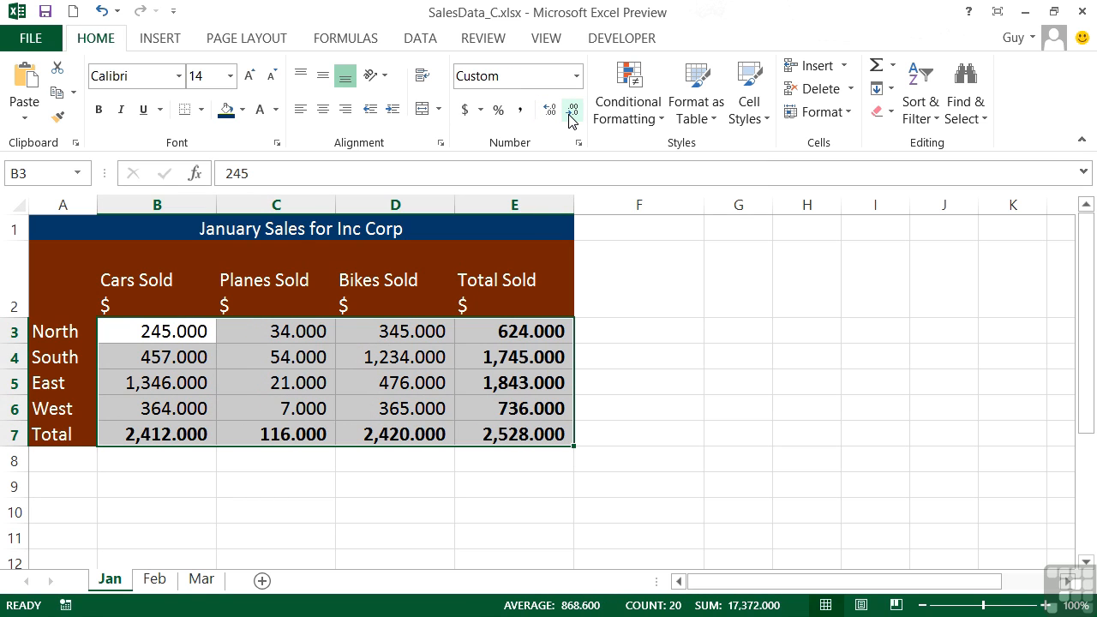
click(569, 115)
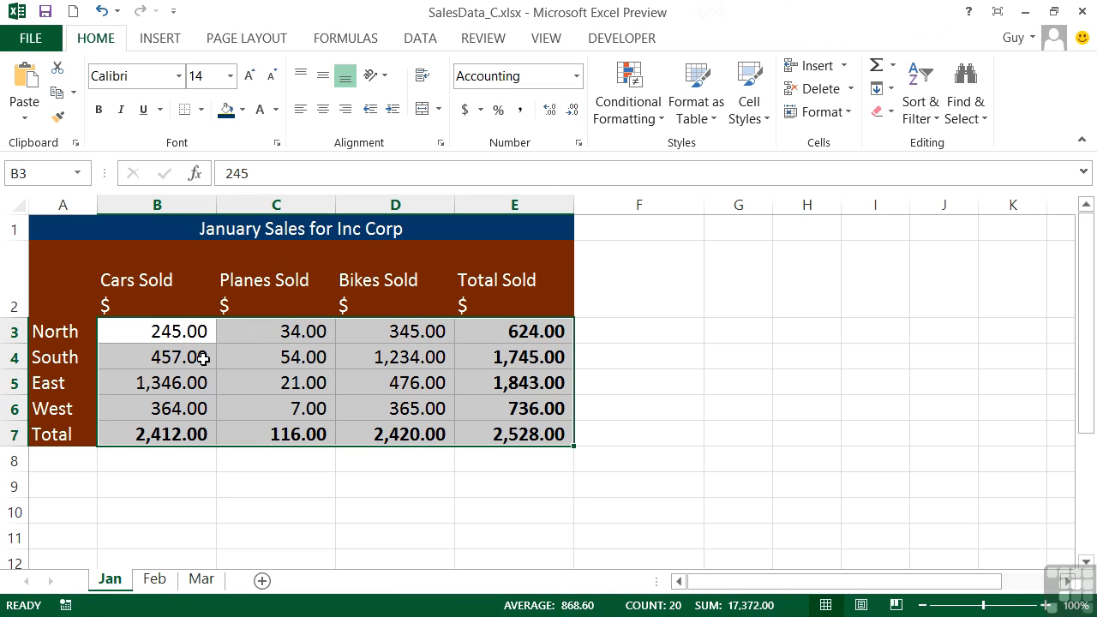
Step: Enter 245.6749 as the North region's Cars Sold figure in cell B3
click(185, 334)
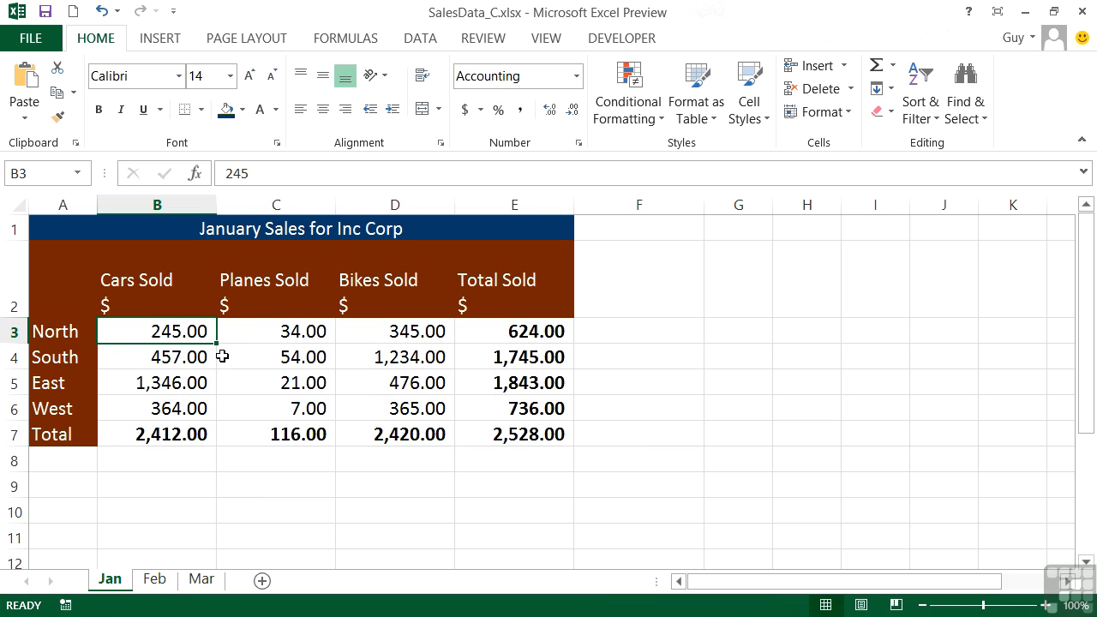
text(245.)
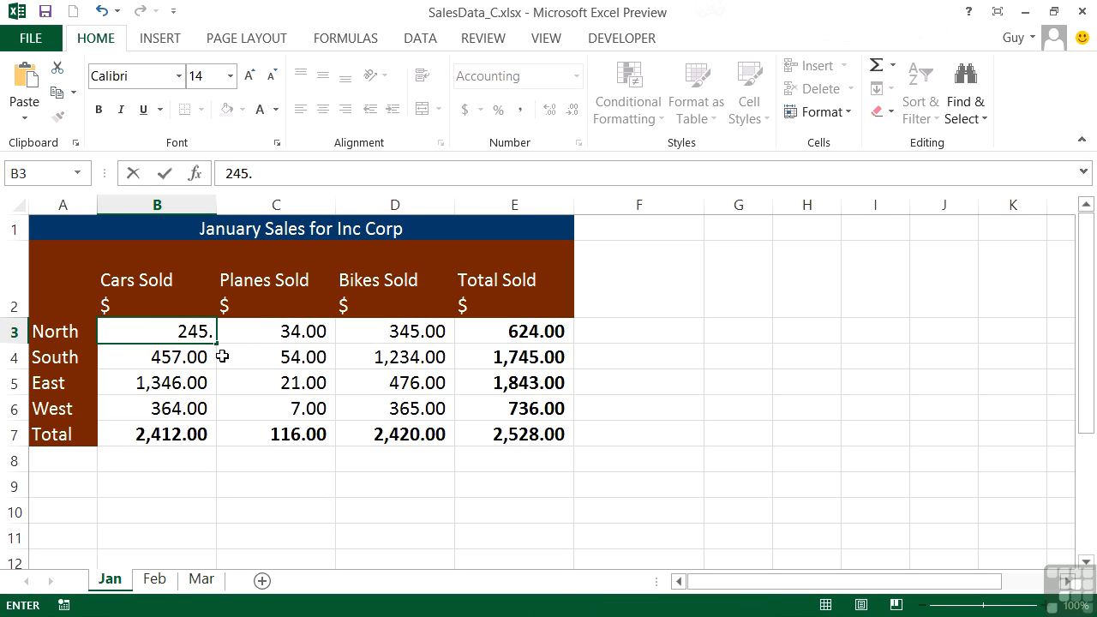
text(6749)
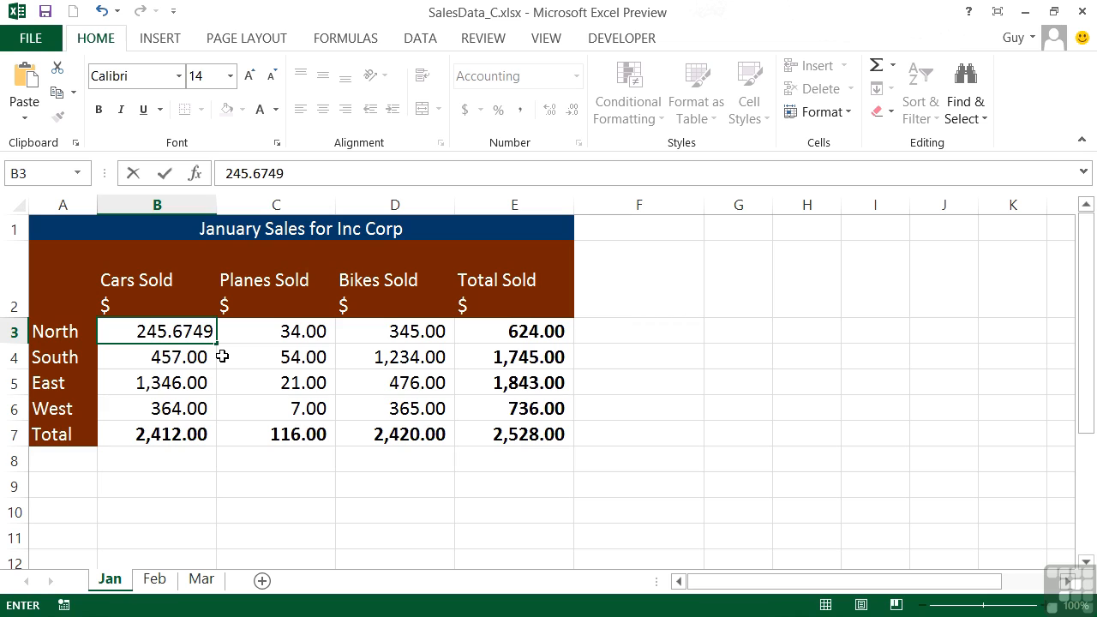
key(Tab)
Step: Vary the decimal places shown in cell B3, raising them to four, lowering them to one and ending at two
click(192, 337)
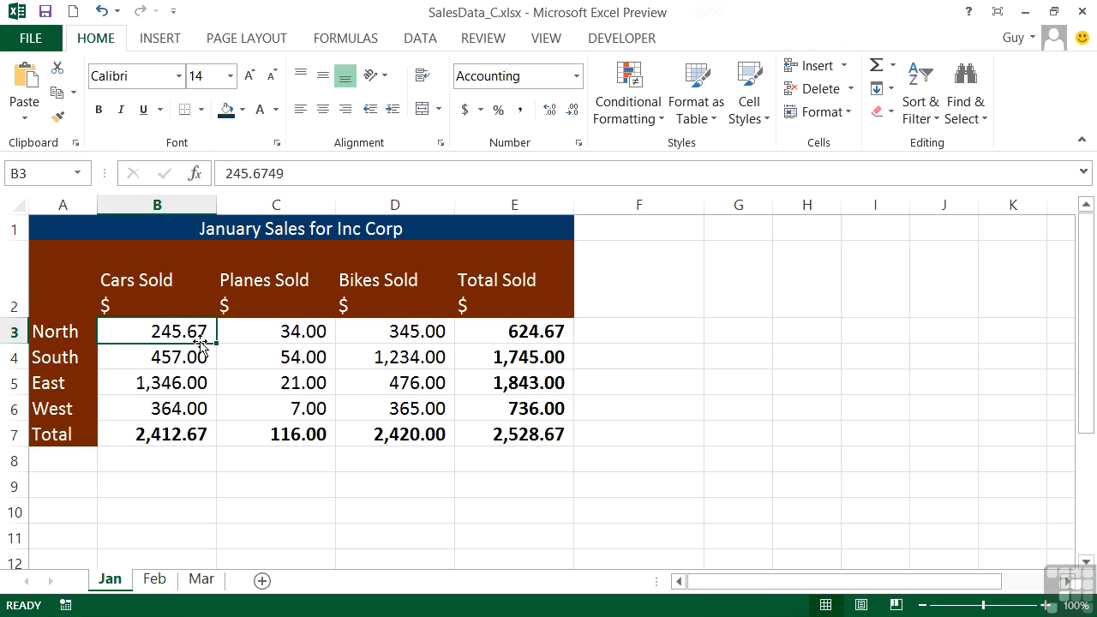
click(553, 112)
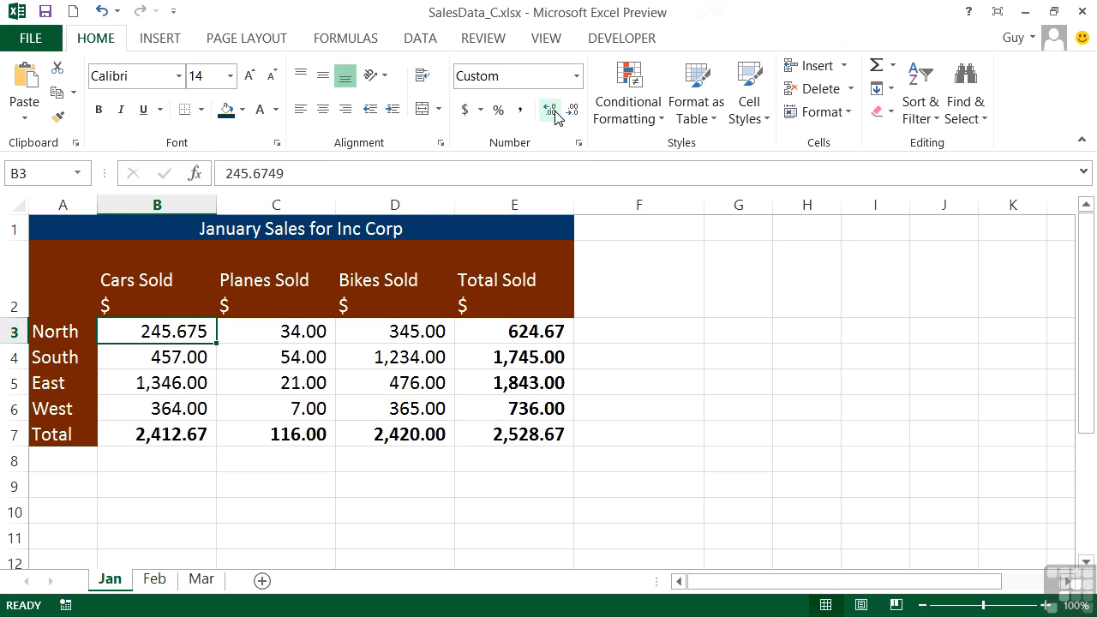
click(552, 112)
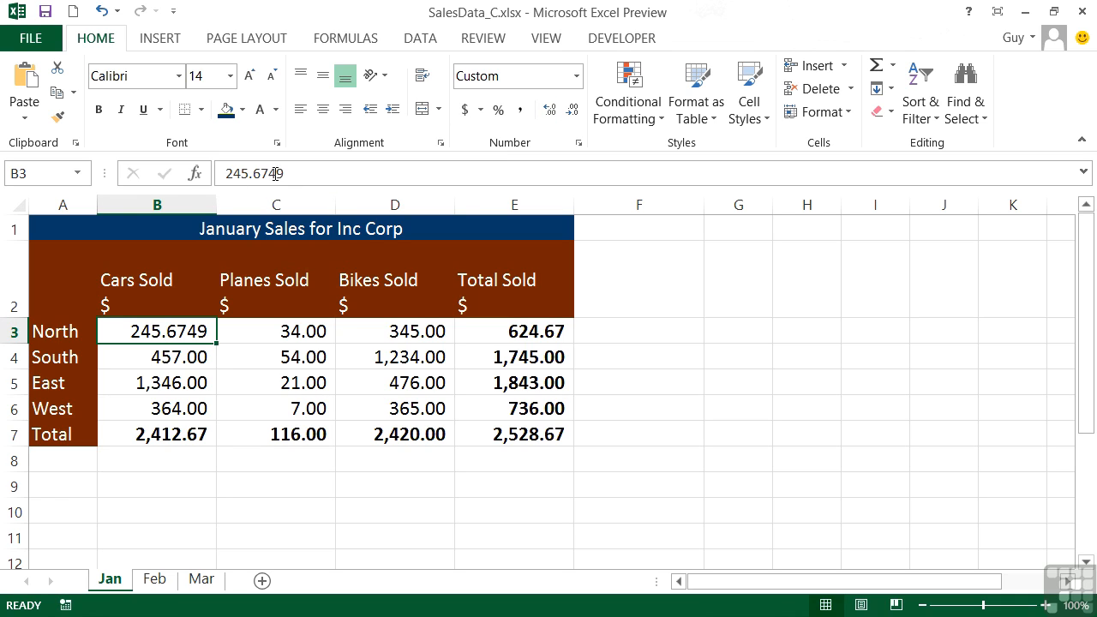
click(571, 123)
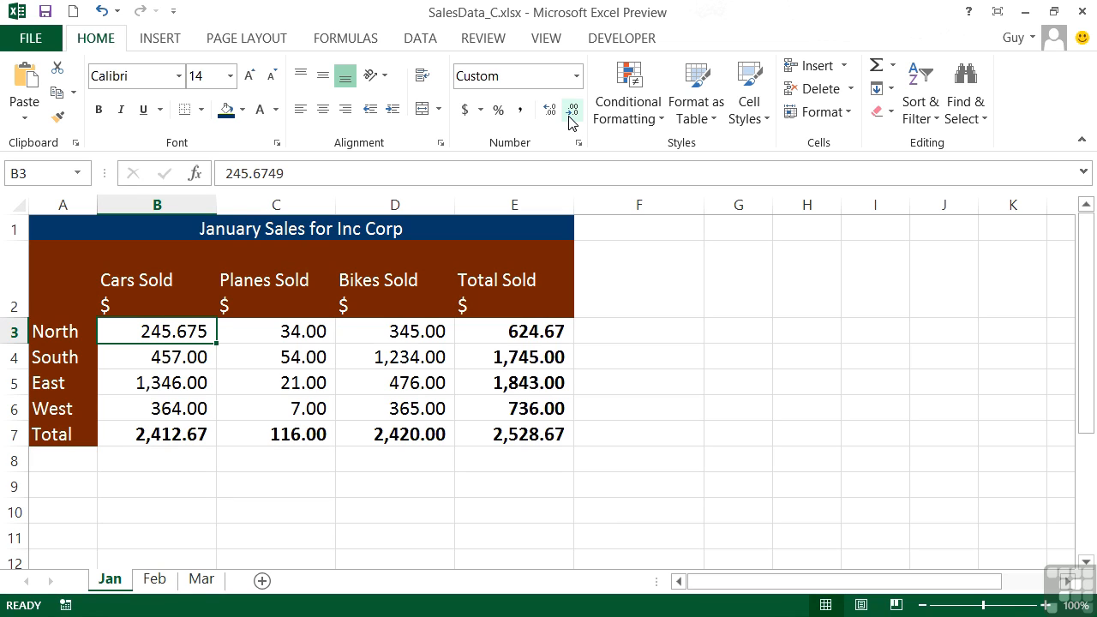
click(572, 122)
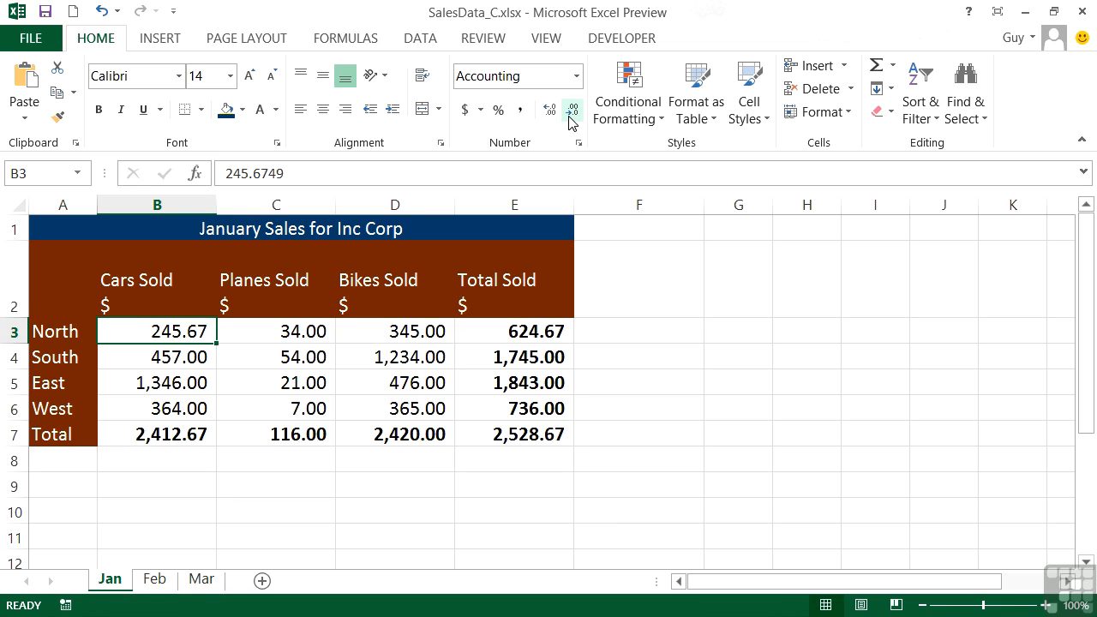
click(572, 122)
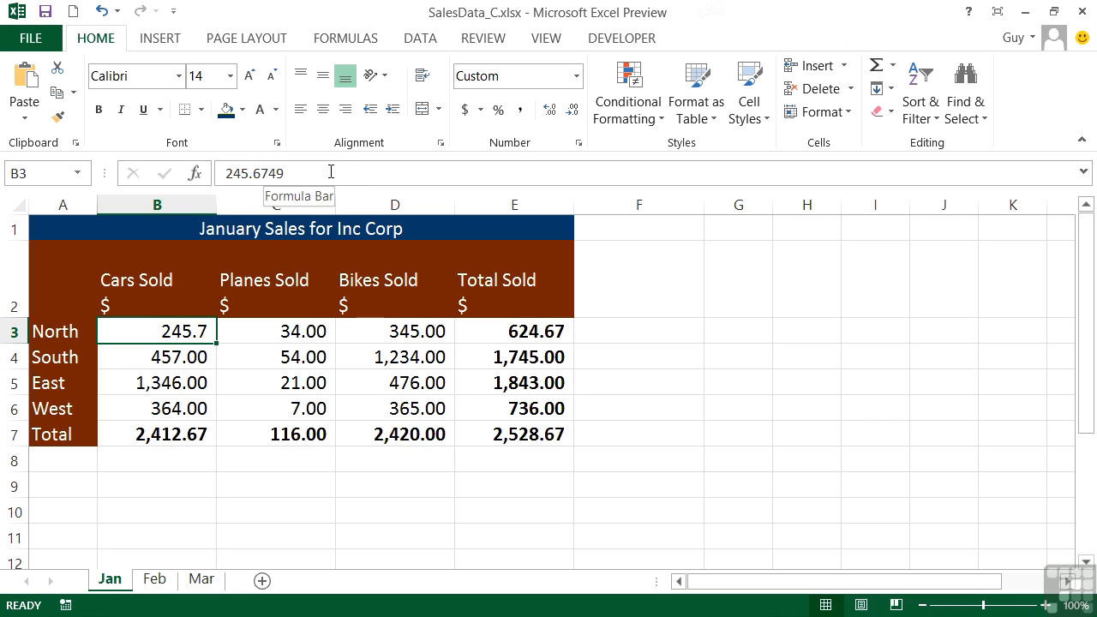
click(561, 115)
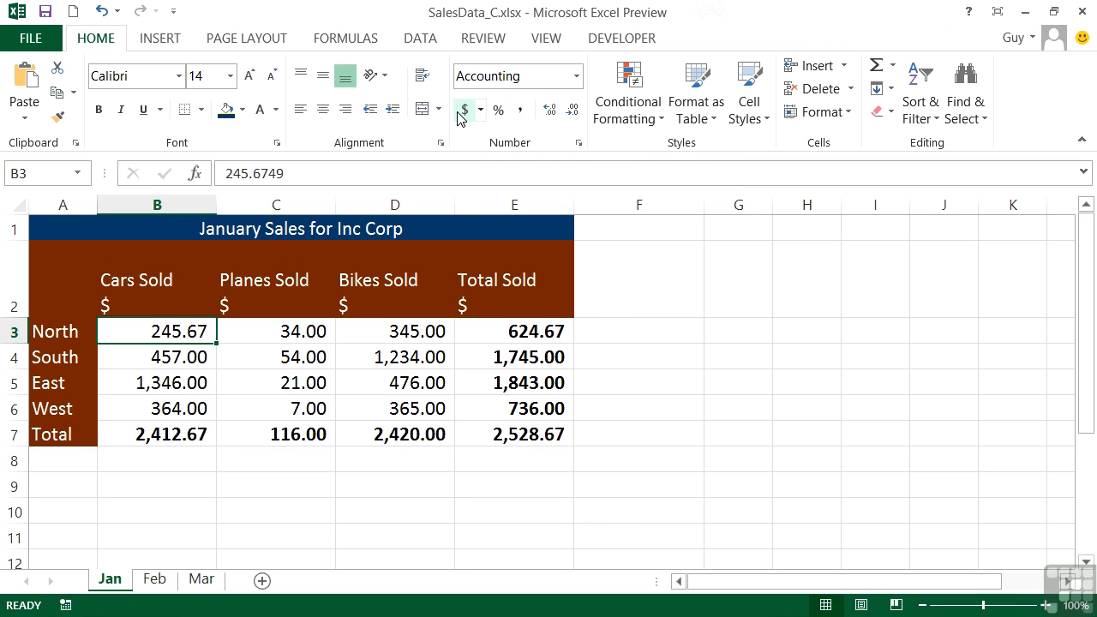
Step: Apply the Currency number format to all sales figures and totals in B3:E7
drag(214, 331, 509, 434)
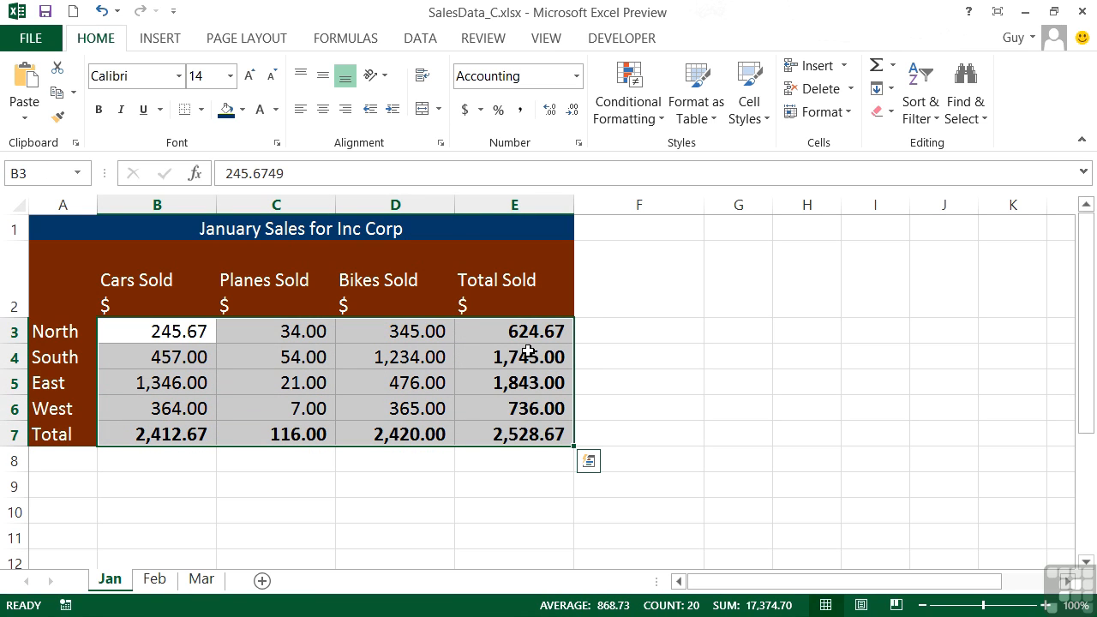
click(579, 79)
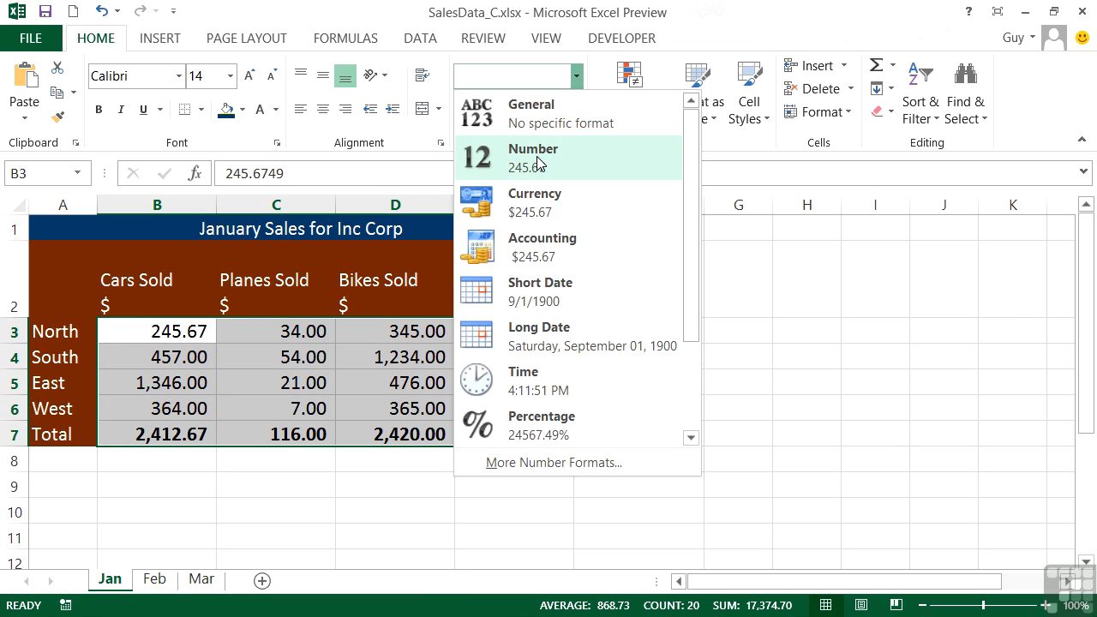
click(552, 214)
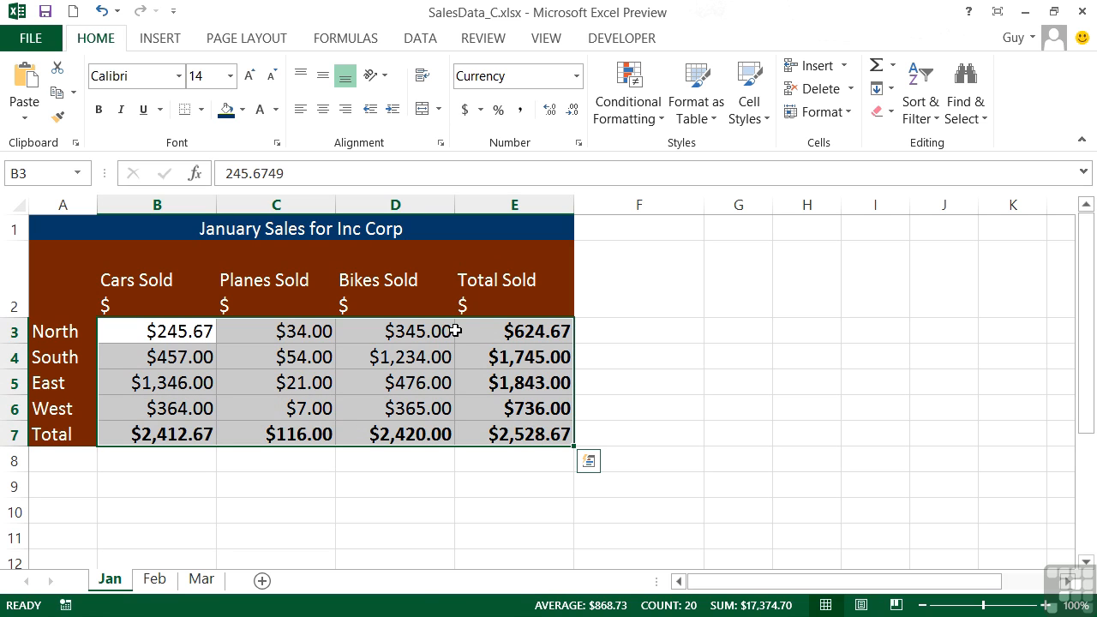
Step: Switch the figures in B3:E7 to the Accounting format and back to Currency for comparison
click(576, 75)
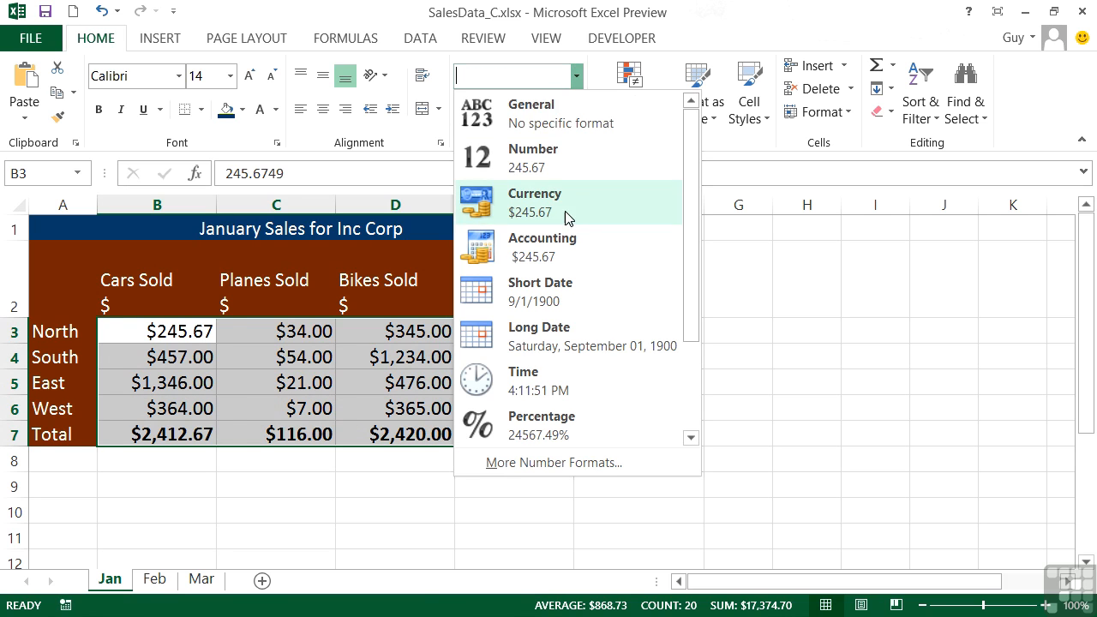
click(548, 246)
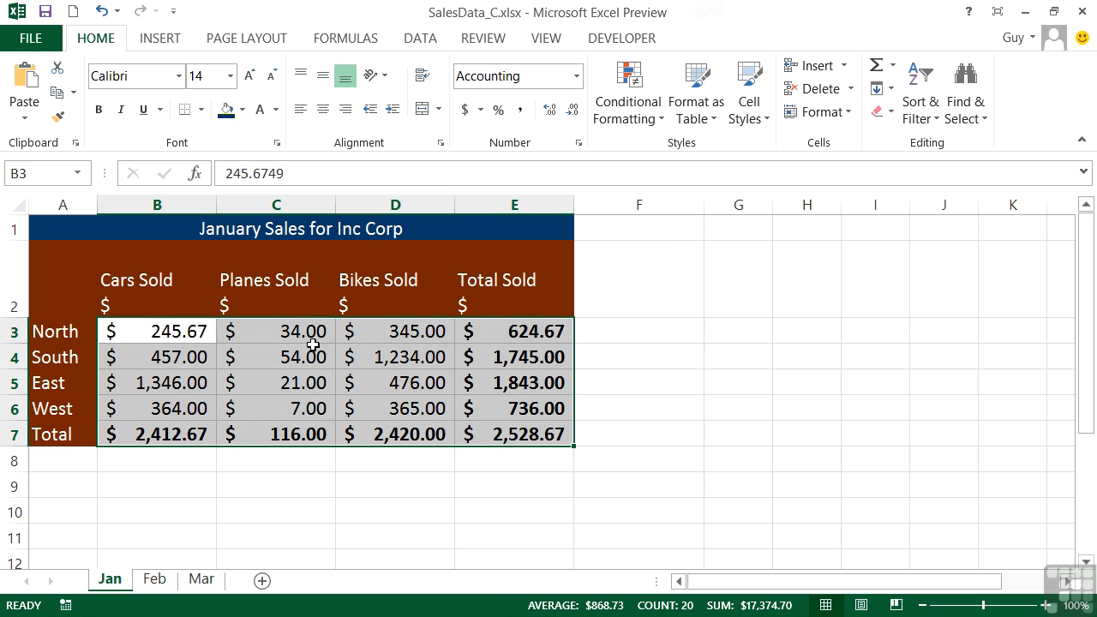
click(576, 76)
click(535, 193)
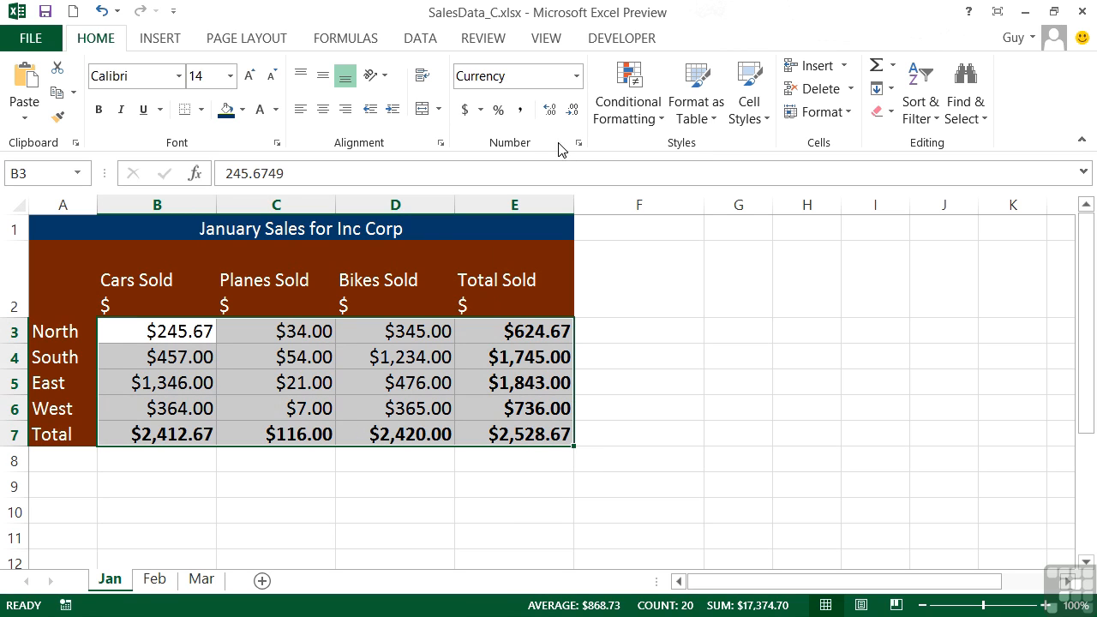
Step: Look through the available number formats and apply the Number format to B3:E7
click(576, 75)
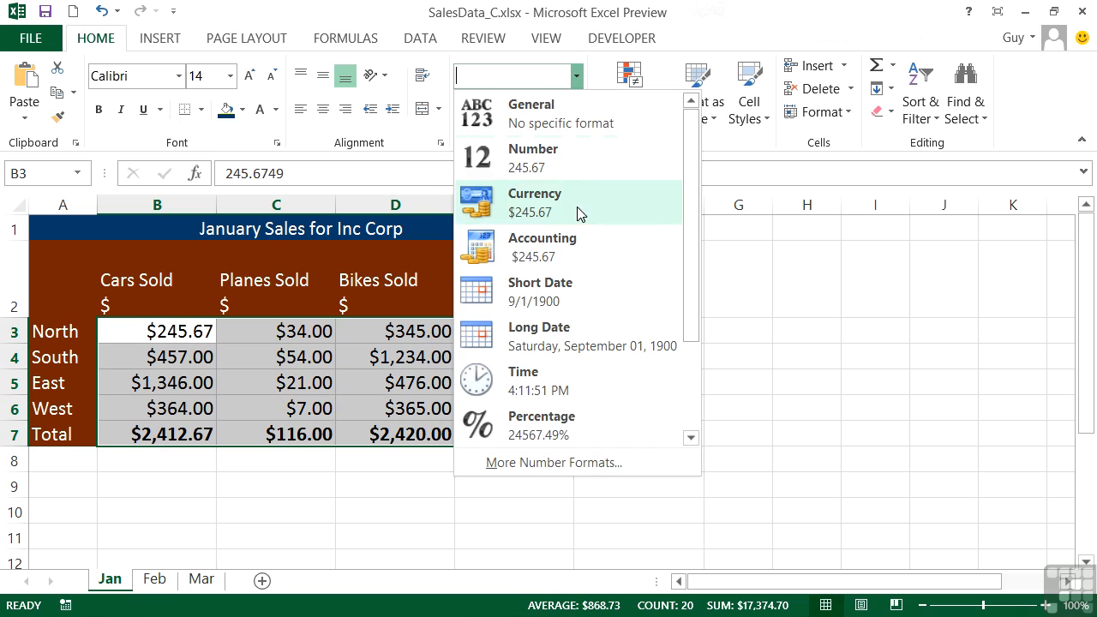
scroll(597, 310, down, 1)
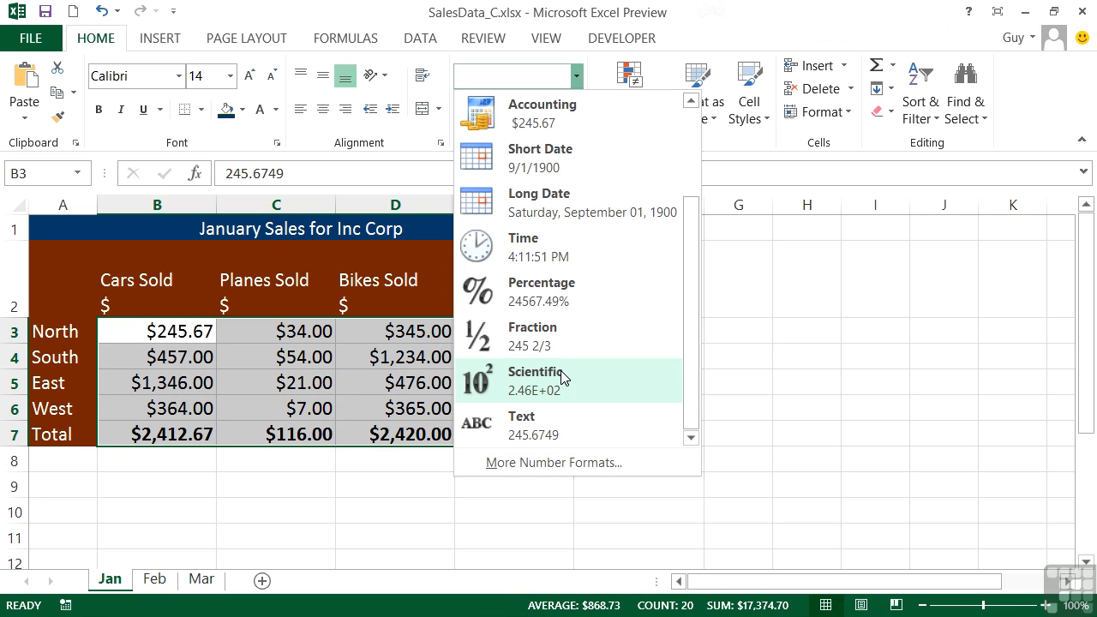
drag(690, 344, 692, 237)
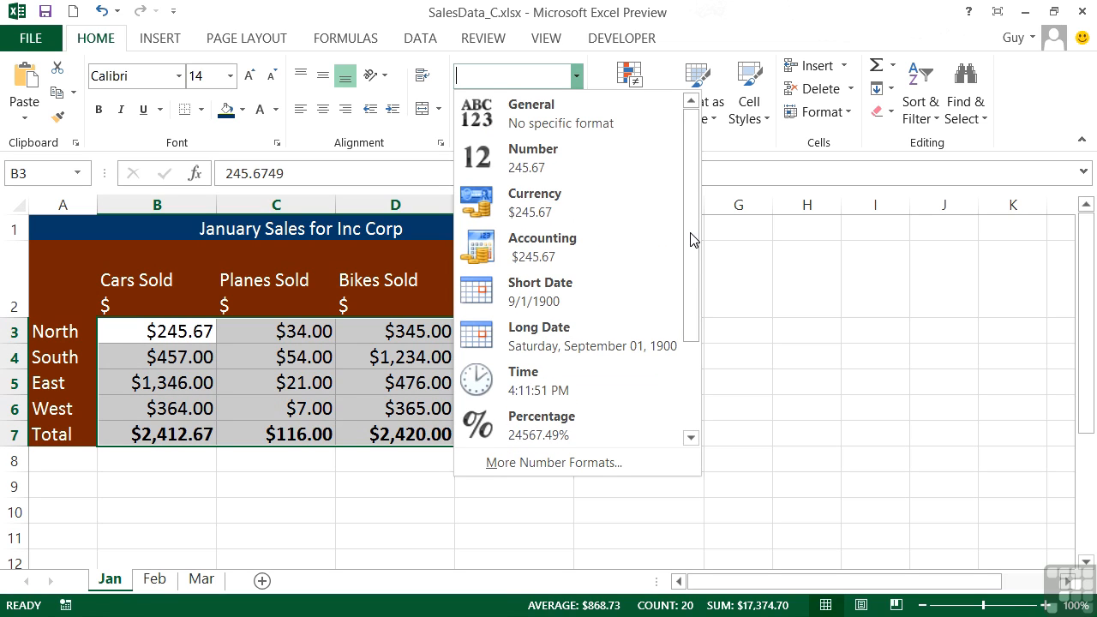
click(581, 170)
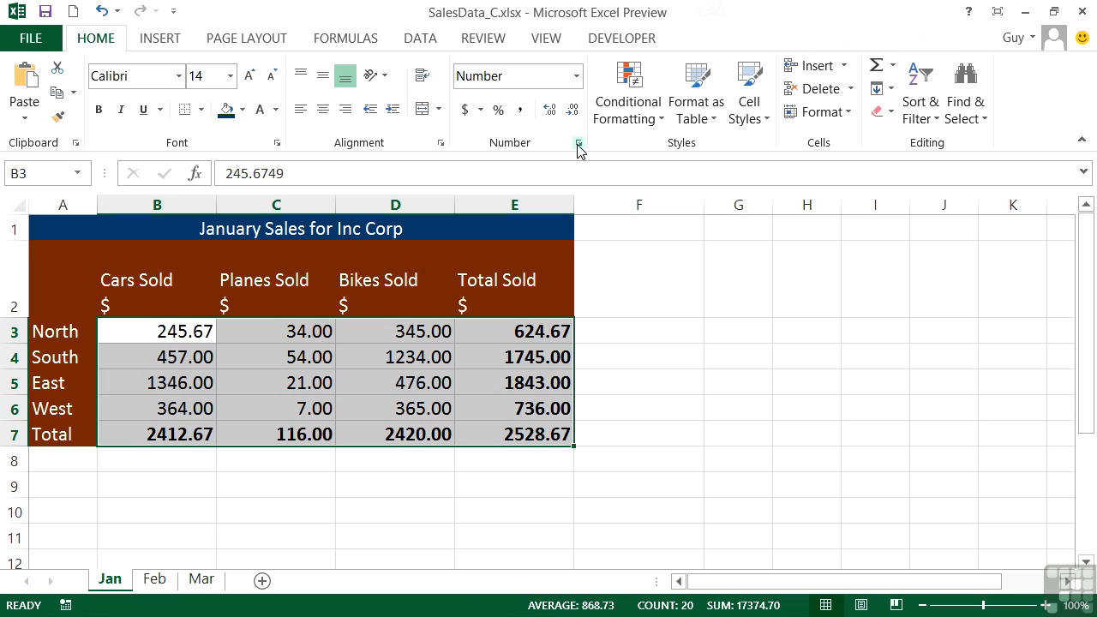
Step: Try the red, black parenthesised and red parenthesised negative-number styles in the detailed Number format options for B3:E7
click(578, 145)
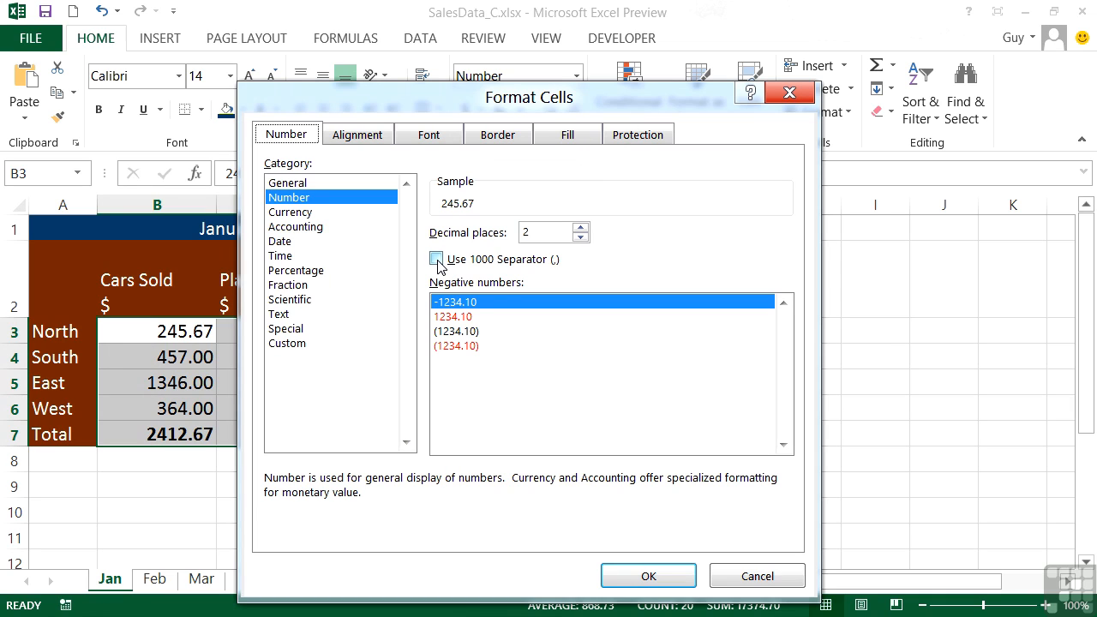
click(456, 317)
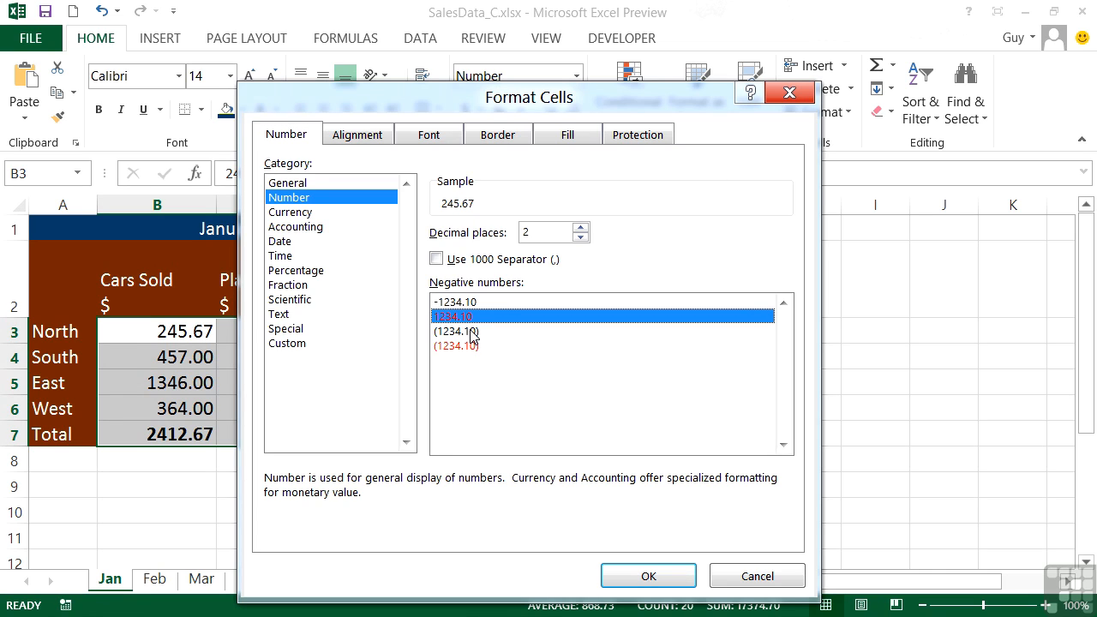
click(472, 333)
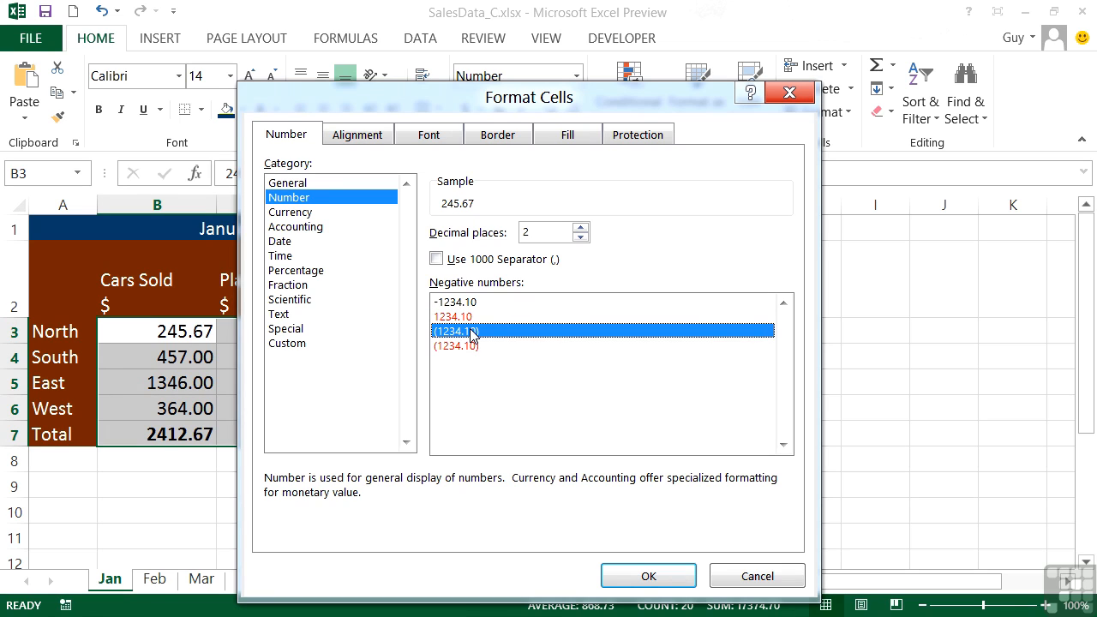
click(466, 347)
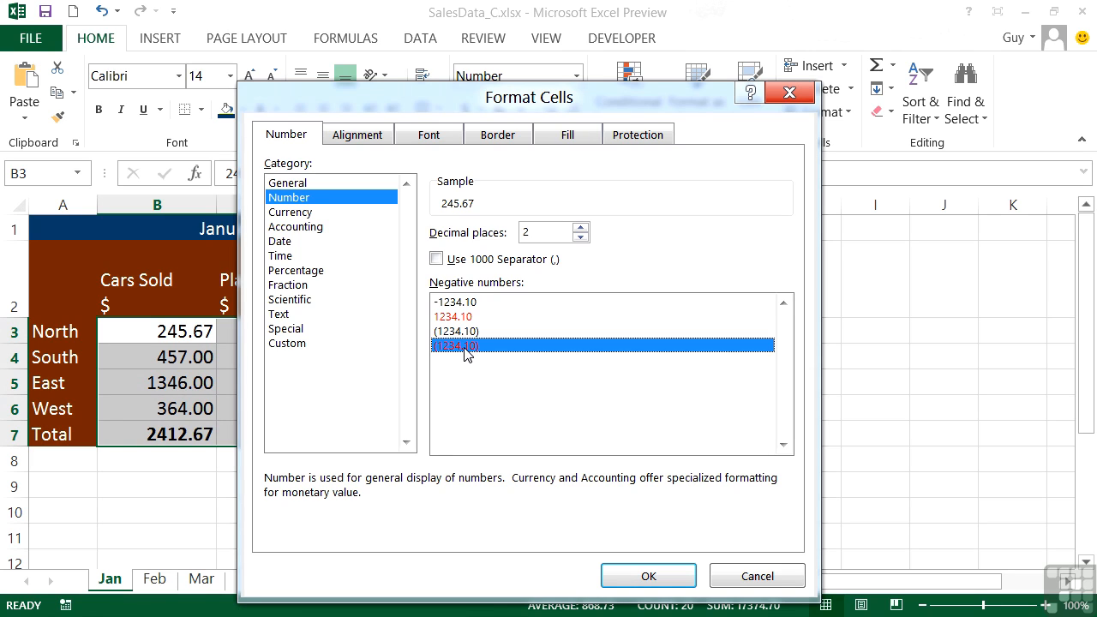
Step: Compare the detailed Currency and Accounting options and apply Accounting with two decimal places and the $ symbol to B3:E7
click(319, 218)
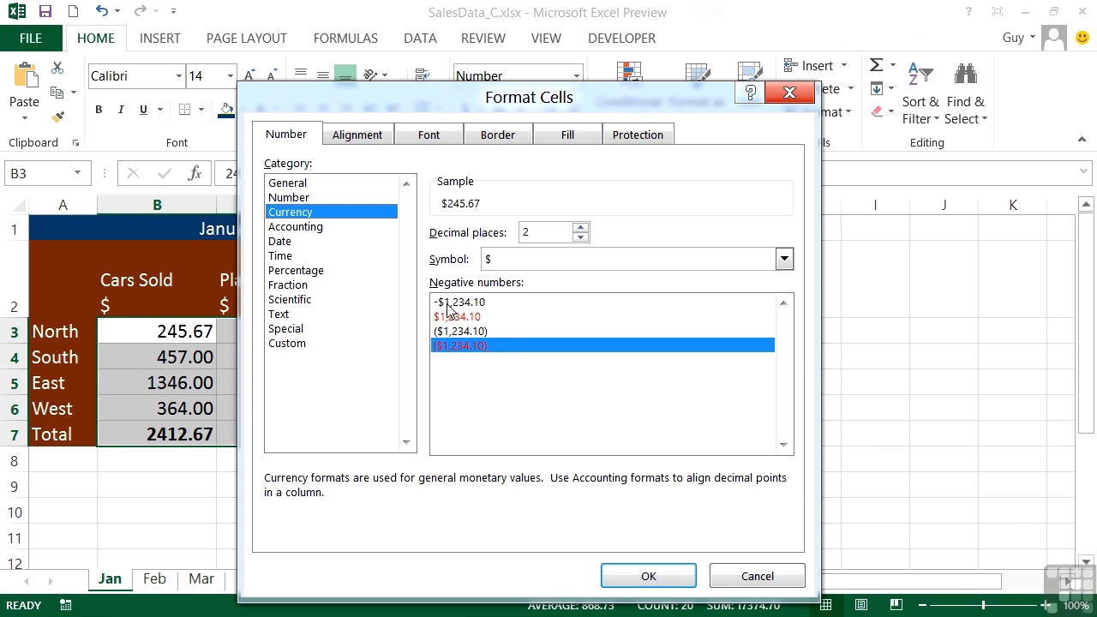
click(345, 228)
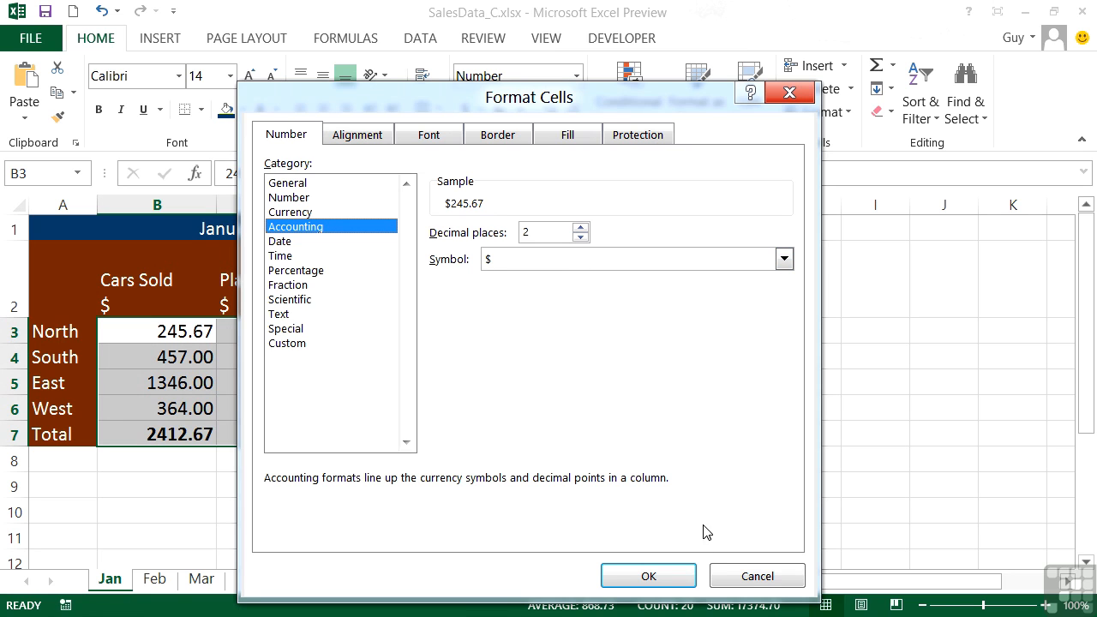
click(684, 583)
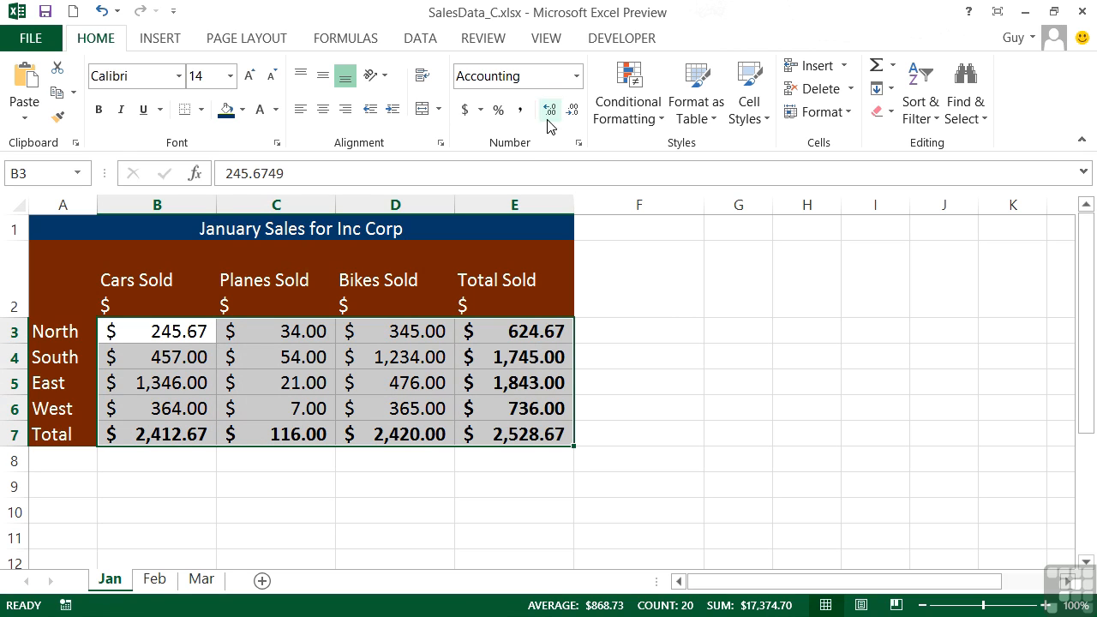
Step: Review the General and Number options in Format Cells and apply Currency to B3:E7 with two decimals, the $ symbol and the ($1,234.10) negative style
click(577, 76)
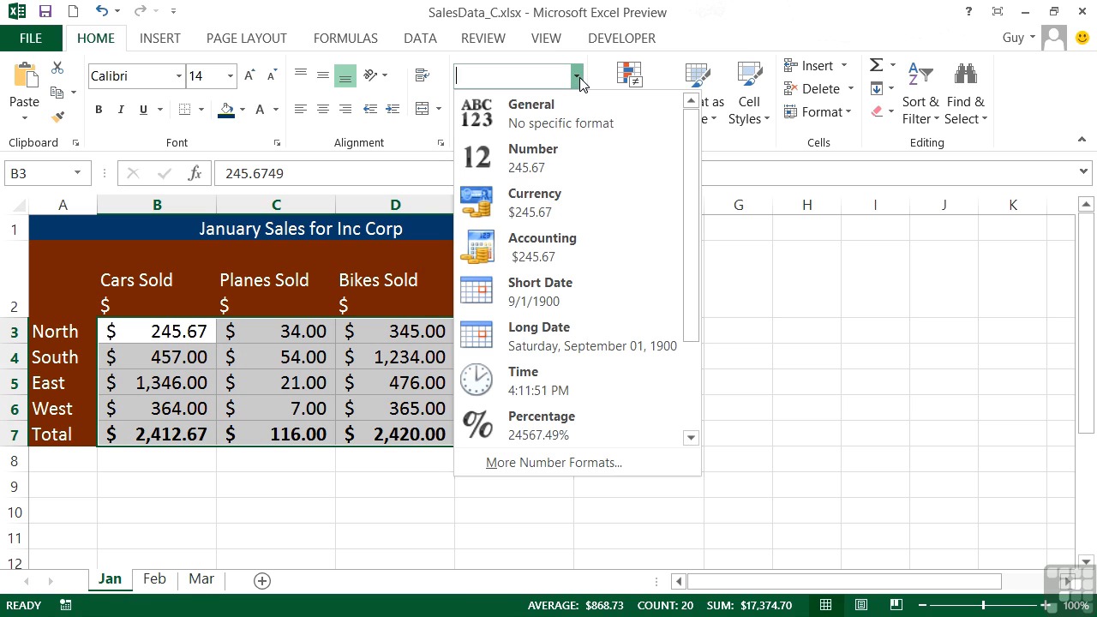
click(577, 79)
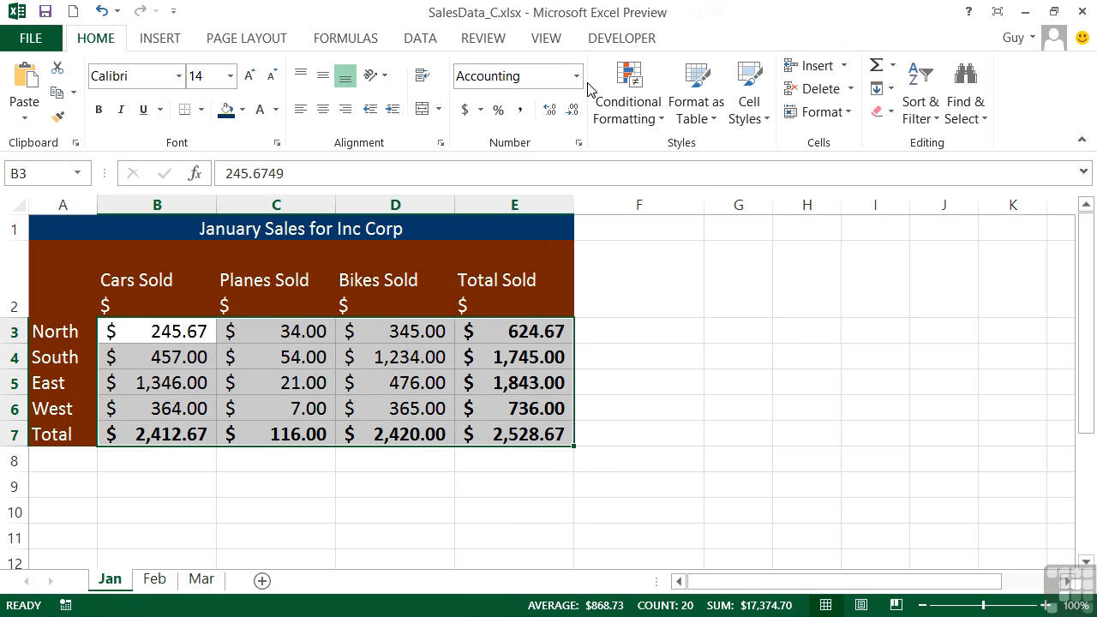
click(579, 143)
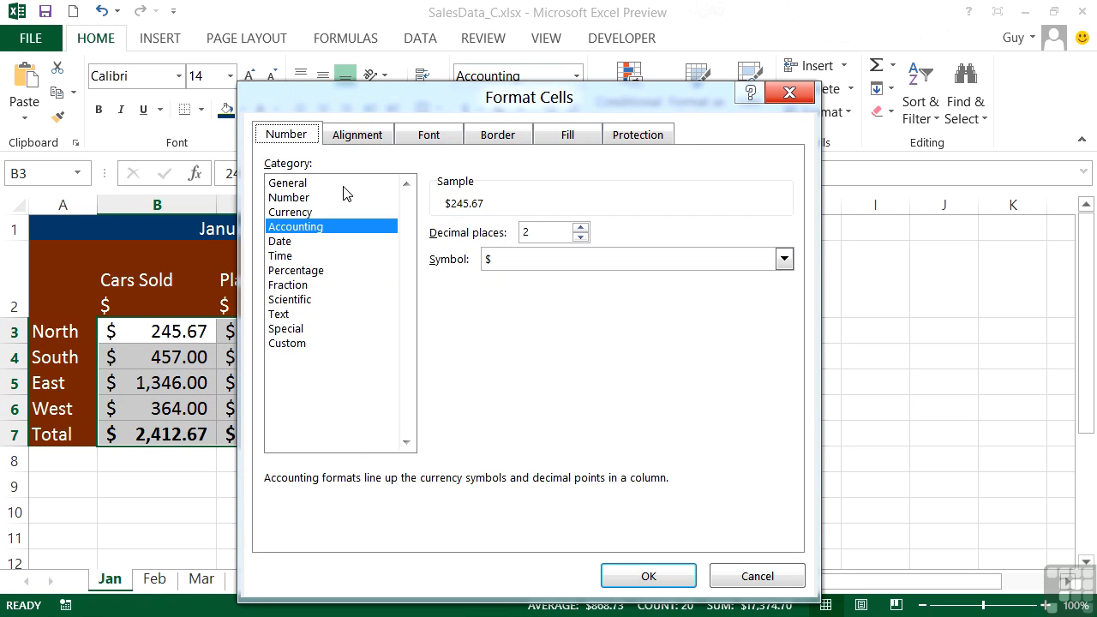
click(314, 184)
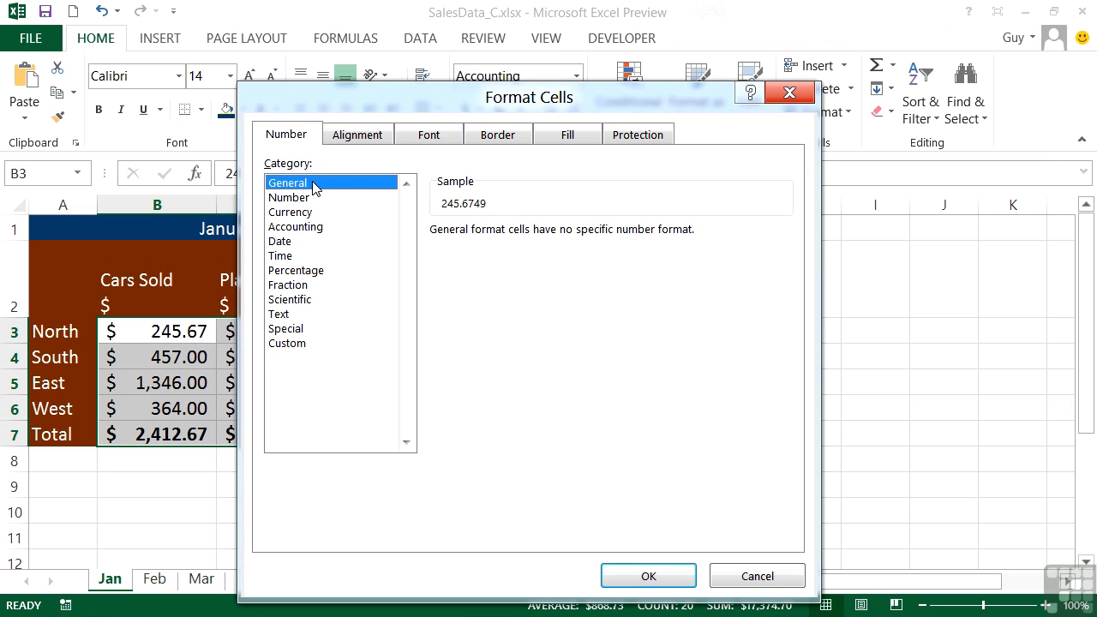
click(306, 201)
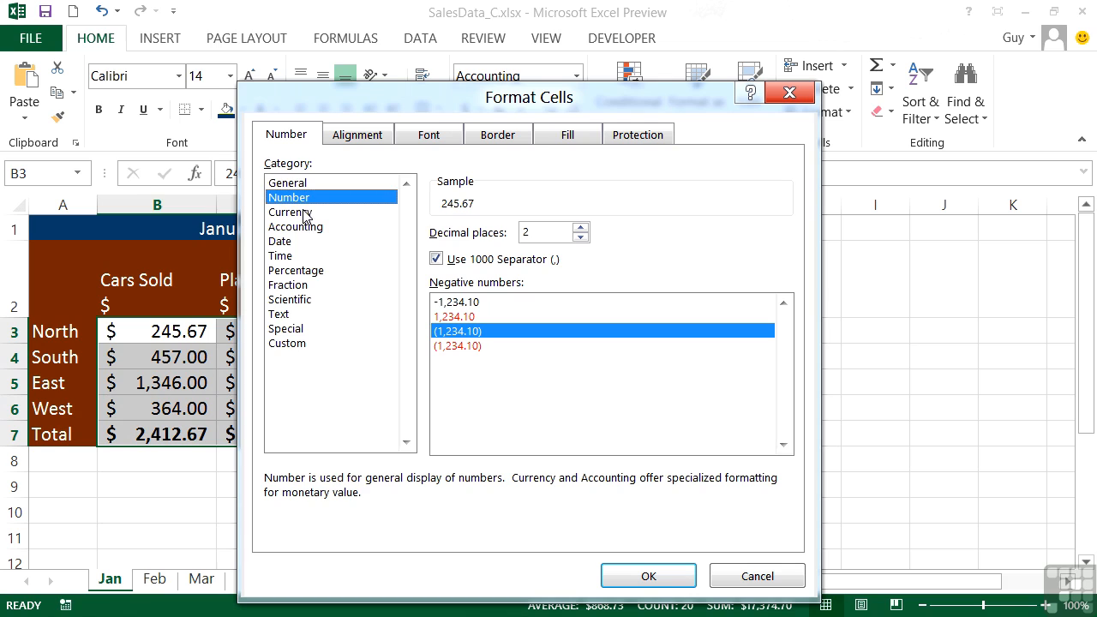
click(305, 215)
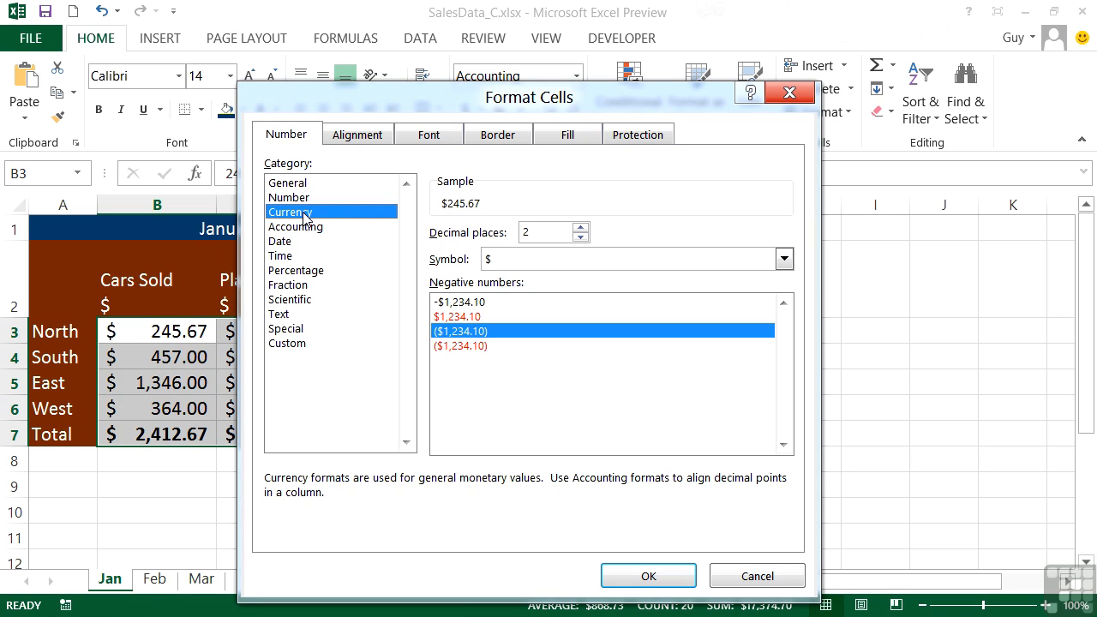
click(669, 577)
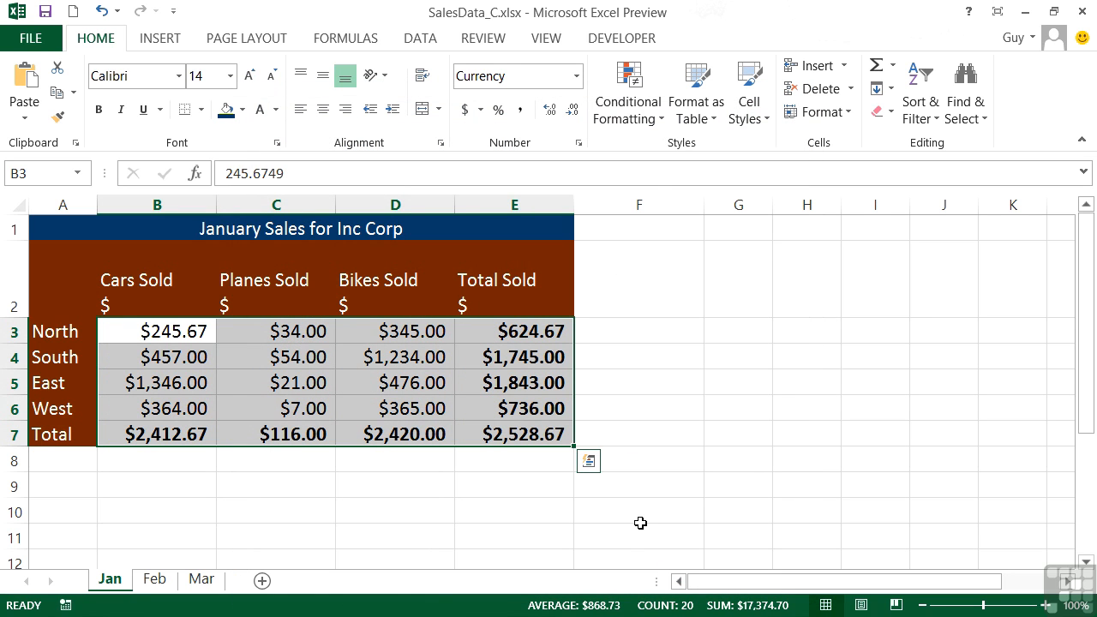